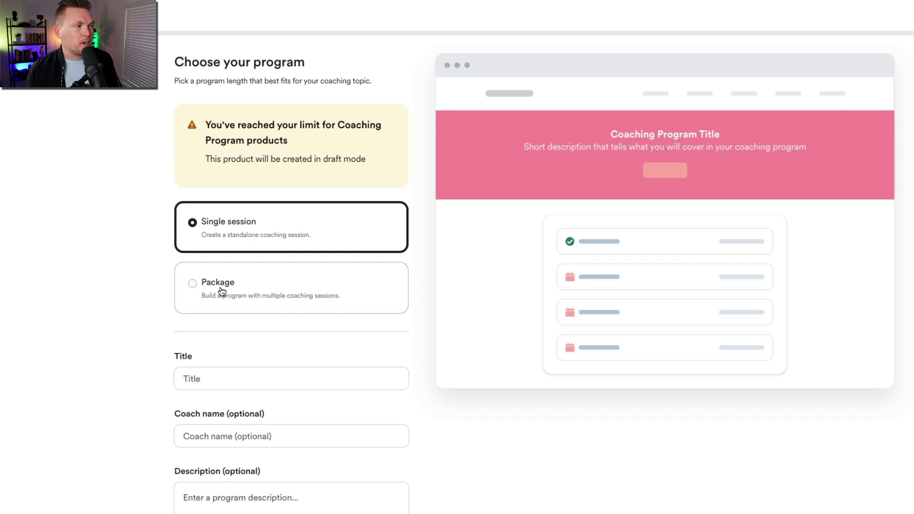
Make the program a package that includes 3 sessions
{"action": "left_click", "coordinate": [222, 291]}
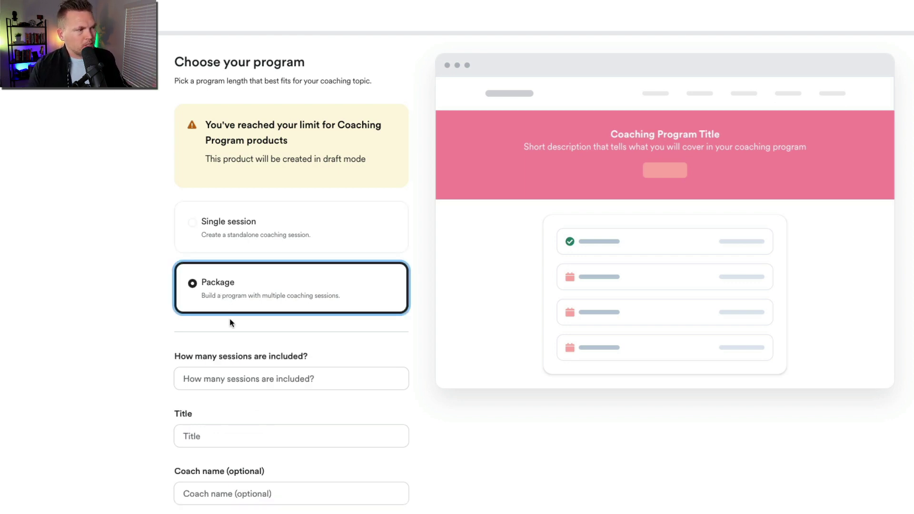
{"action": "scroll", "coordinate": [112, 383], "scroll_direction": "down", "scroll_amount": 3}
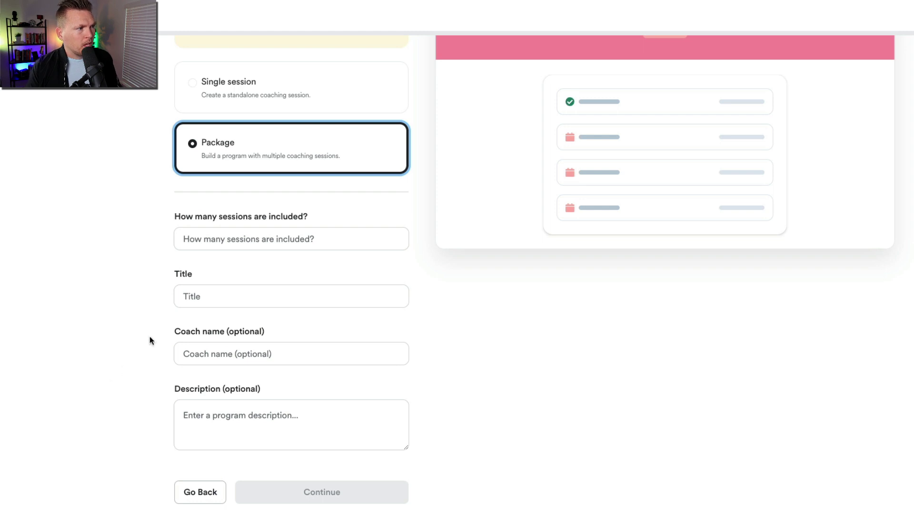
{"action": "left_click", "coordinate": [199, 240]}
{"action": "type", "text": "3"}
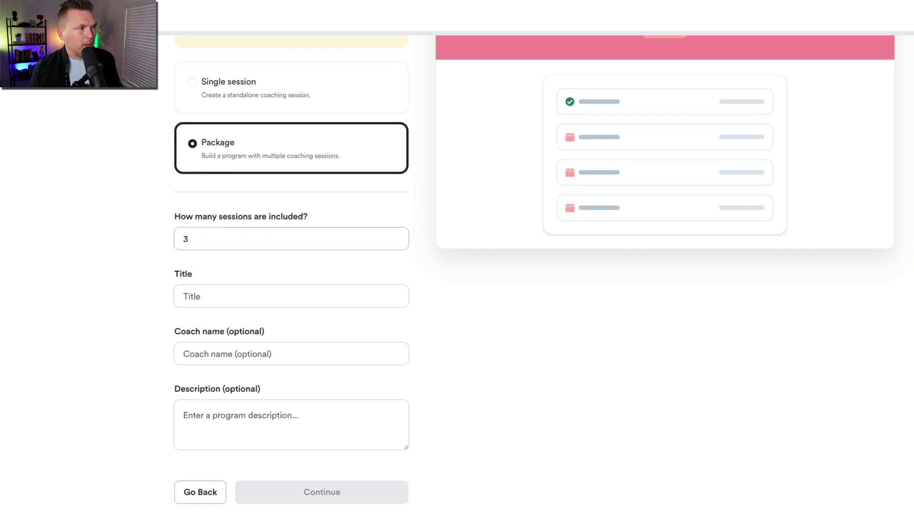
Enter title 'Online Business Fastlane', the coach's name, and description 'Coaching to help you kick start your online business.'
{"action": "left_click", "coordinate": [218, 294]}
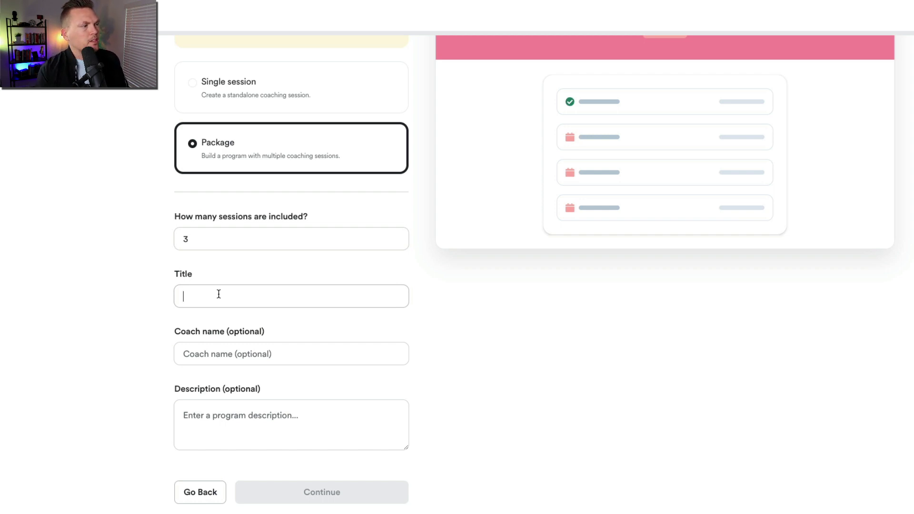
{"action": "type", "text": "Online"}
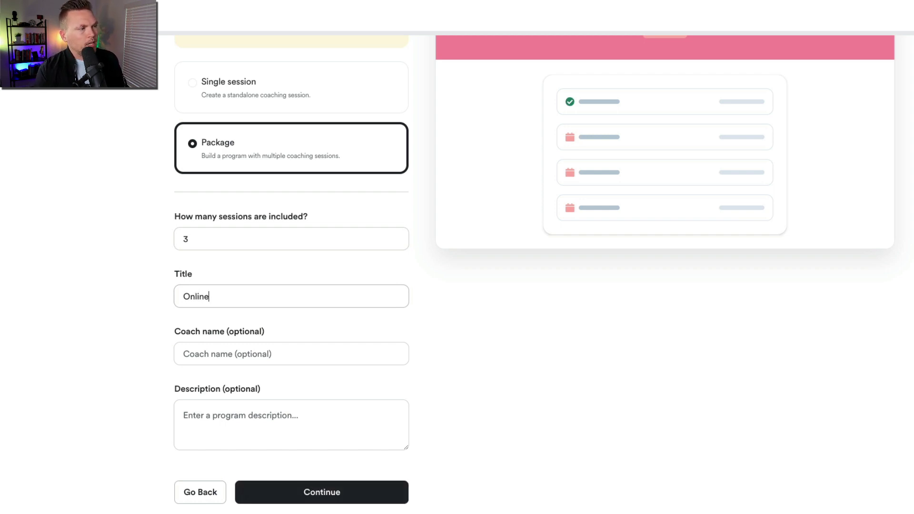
{"action": "type", "text": " Business Fast"}
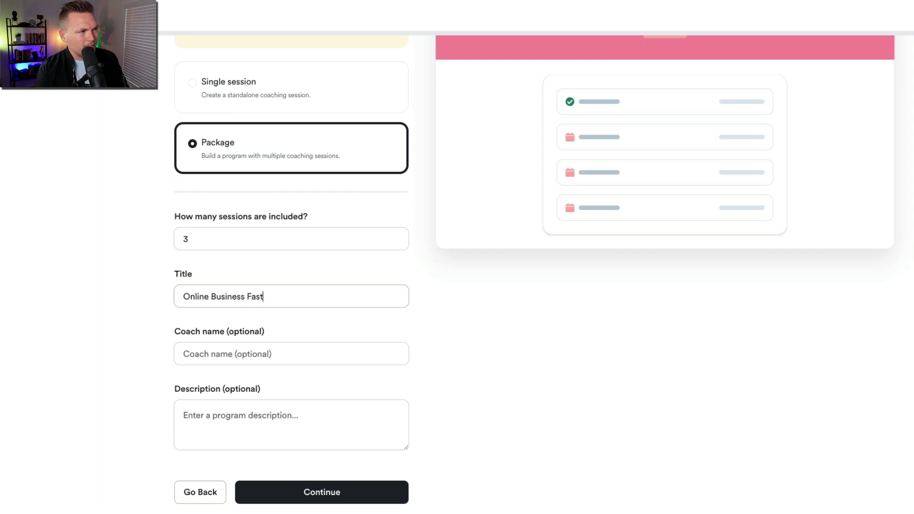
{"action": "type", "text": "lane"}
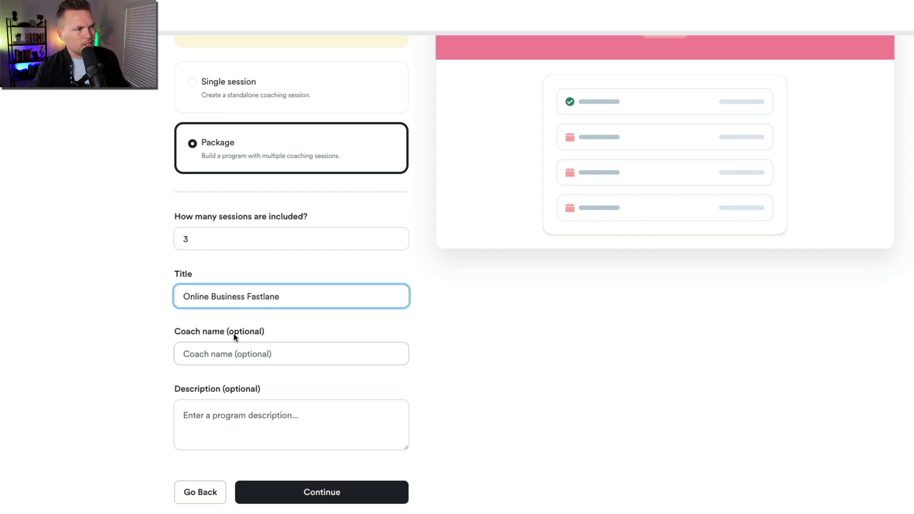
{"action": "left_click", "coordinate": [212, 355]}
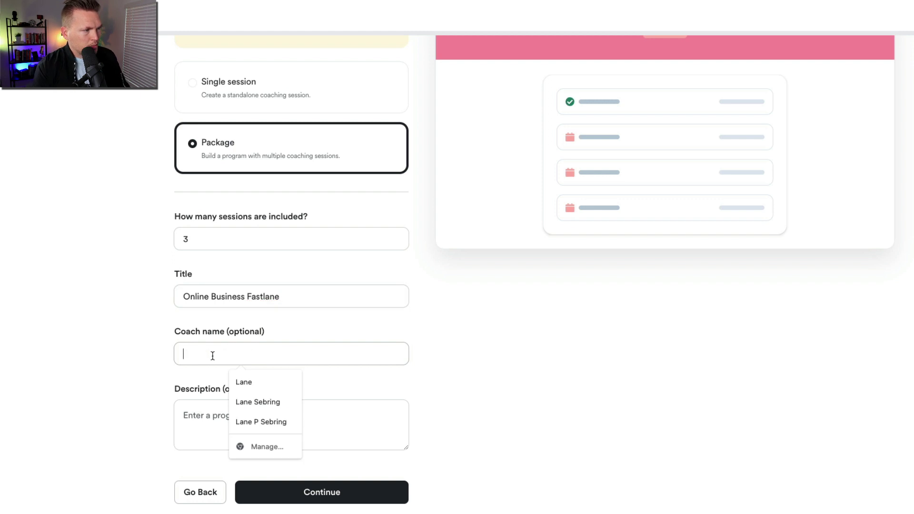
{"action": "type", "text": "Lane"}
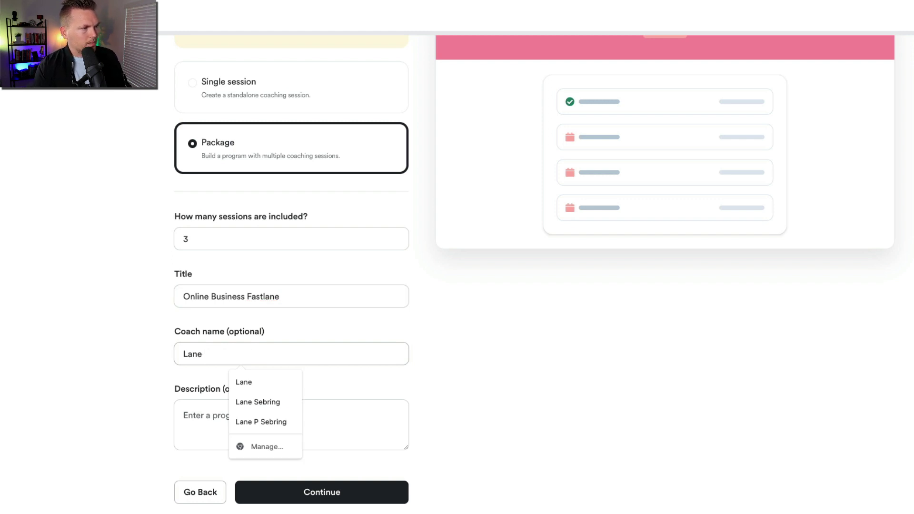
{"action": "type", "text": " Sebring"}
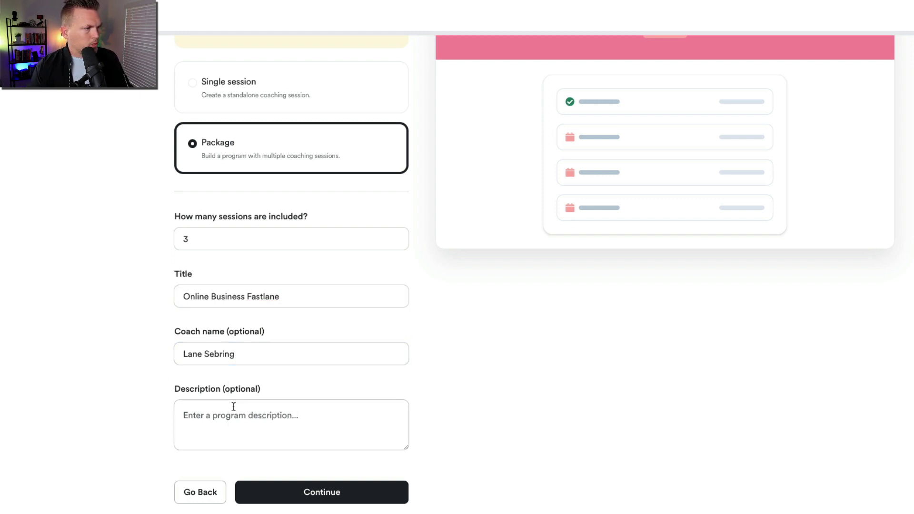
{"action": "left_click", "coordinate": [234, 410]}
{"action": "type", "text": "Coa"}
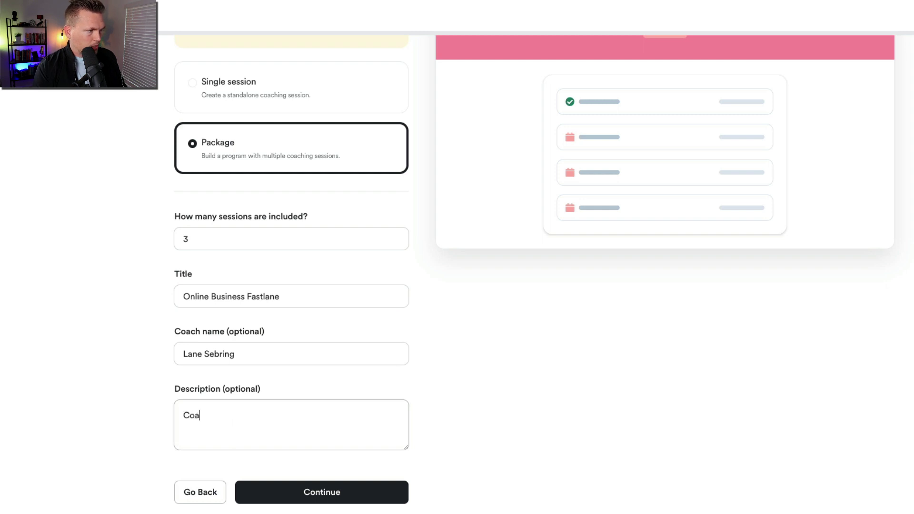
{"action": "type", "text": "ching to help y"}
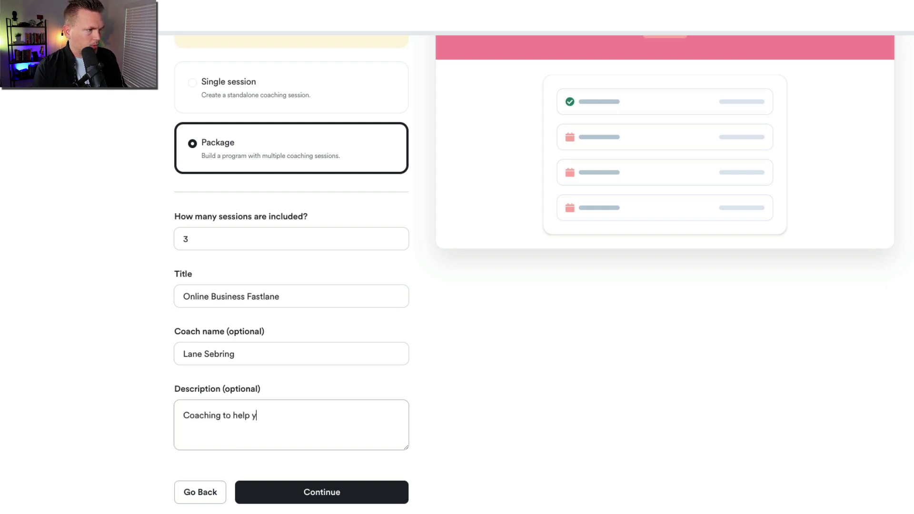
{"action": "type", "text": "ou kick"}
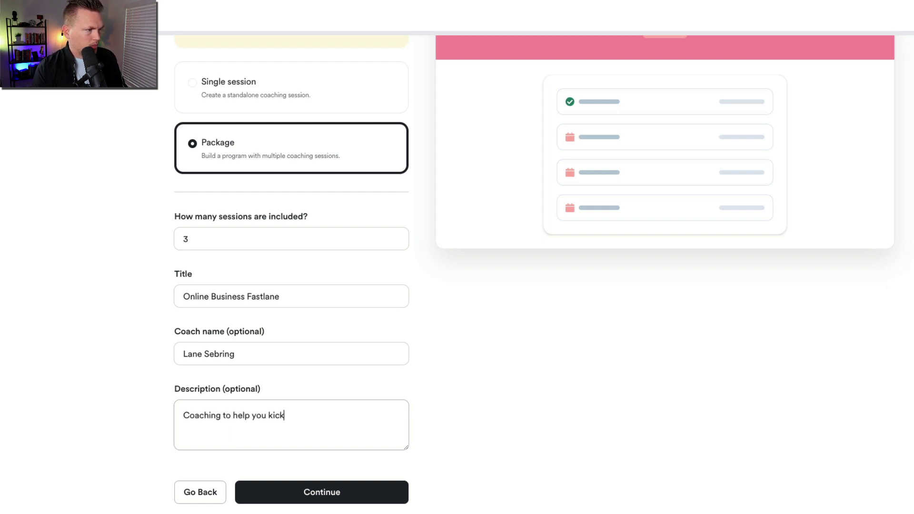
{"action": "type", "text": " start your online business."}
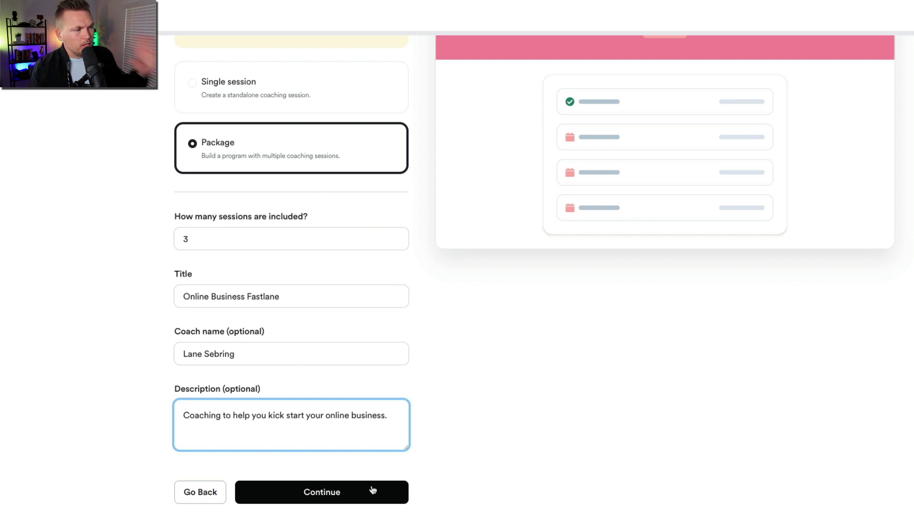
{"action": "left_click", "coordinate": [374, 489]}
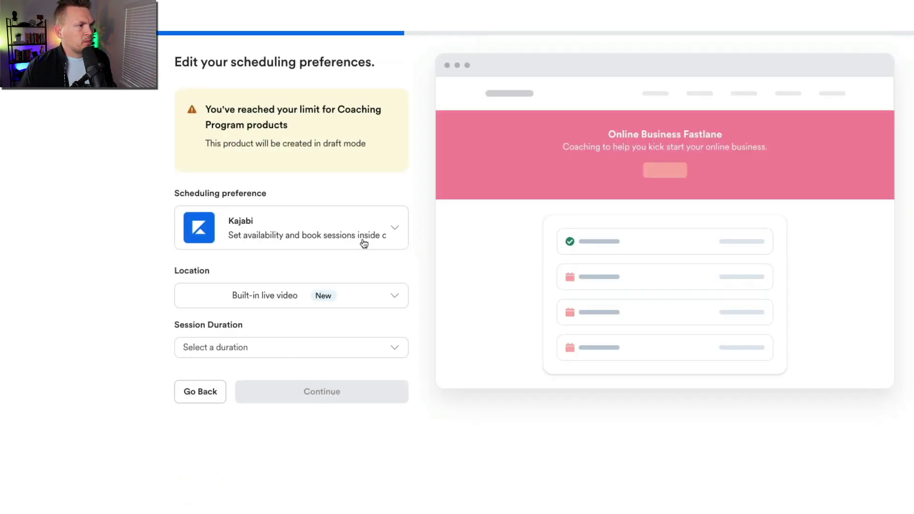
Choose Calendly scheduling with the '90 Min Private Coaching Session' event type and continue
{"action": "left_click", "coordinate": [392, 230]}
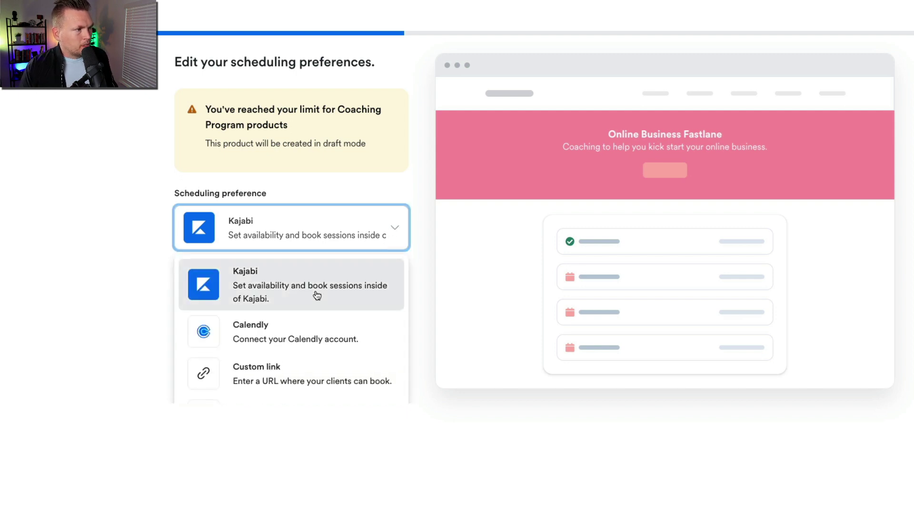
{"action": "left_click", "coordinate": [261, 341]}
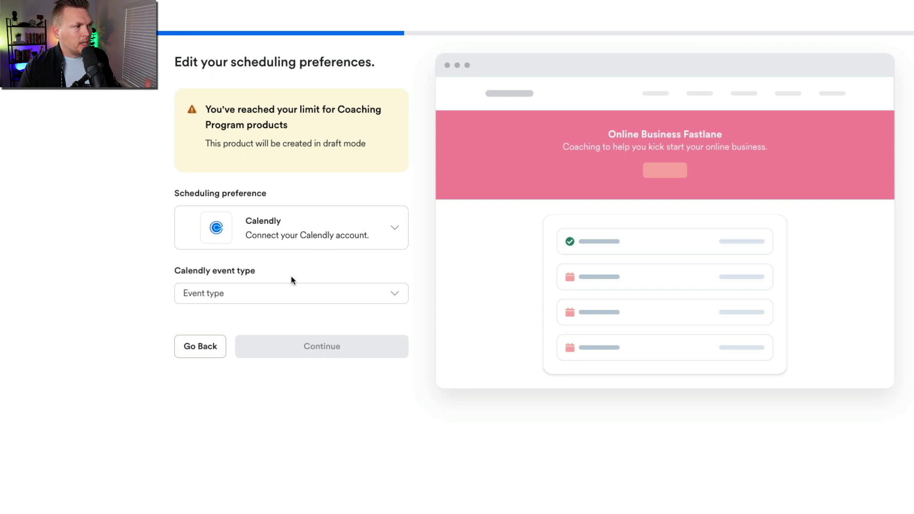
{"action": "left_click", "coordinate": [375, 292]}
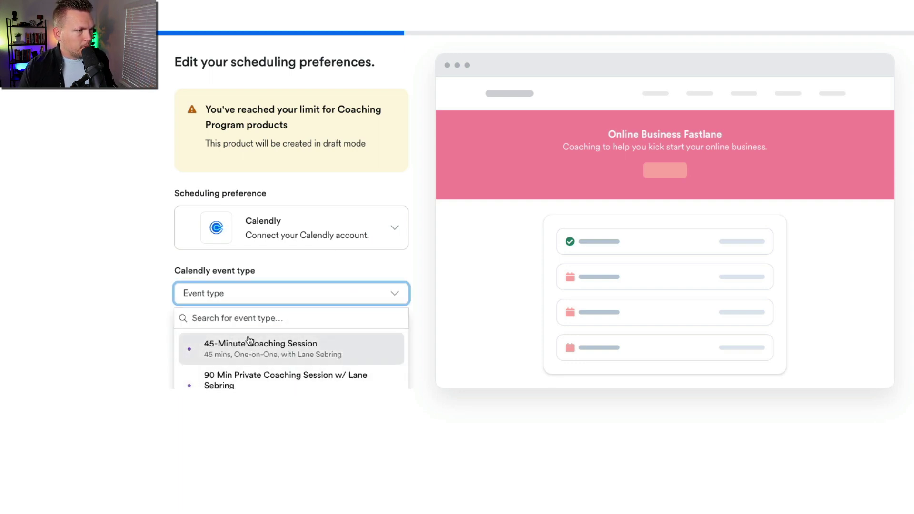
{"action": "left_click", "coordinate": [256, 380]}
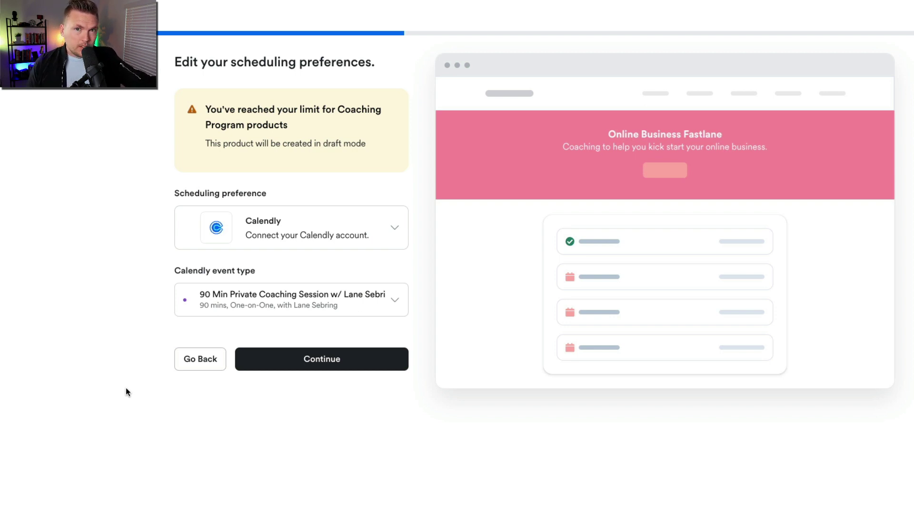
{"action": "left_click", "coordinate": [335, 358]}
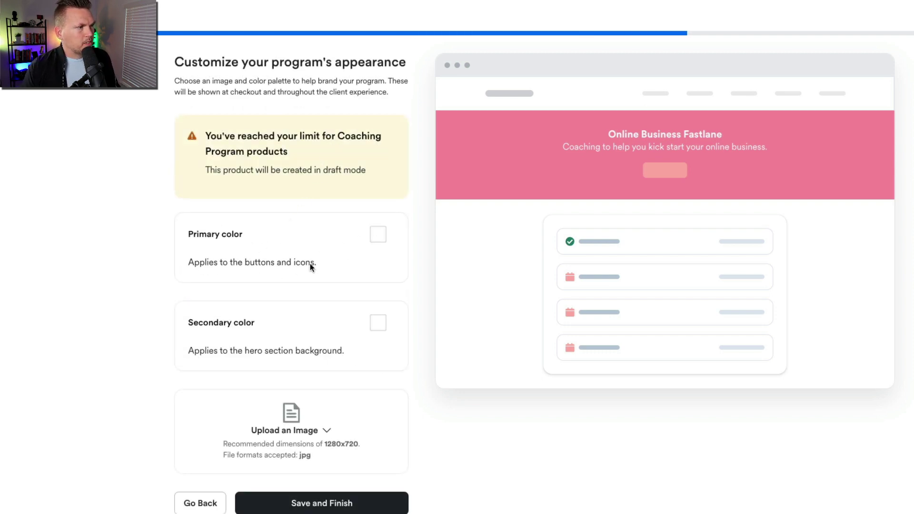
Set the primary colour to orange and the secondary colour to blue
{"action": "left_click", "coordinate": [380, 236]}
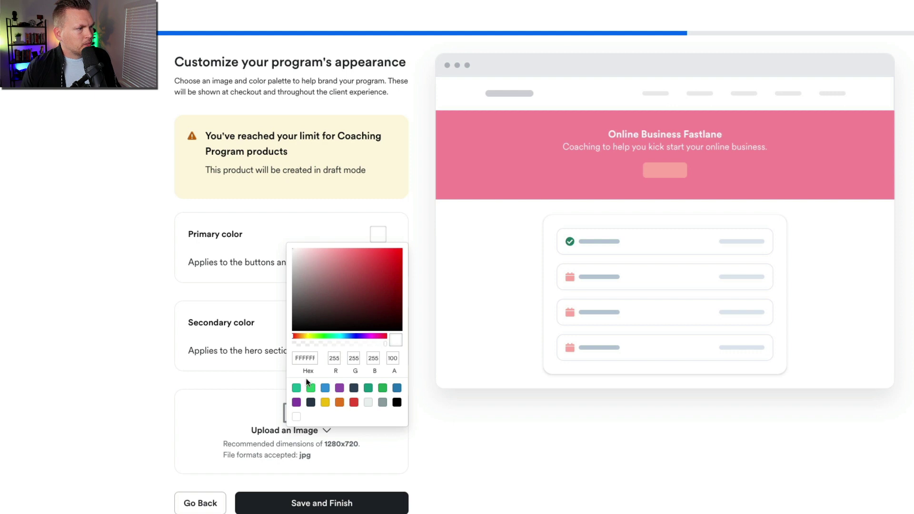
{"action": "left_click", "coordinate": [340, 403]}
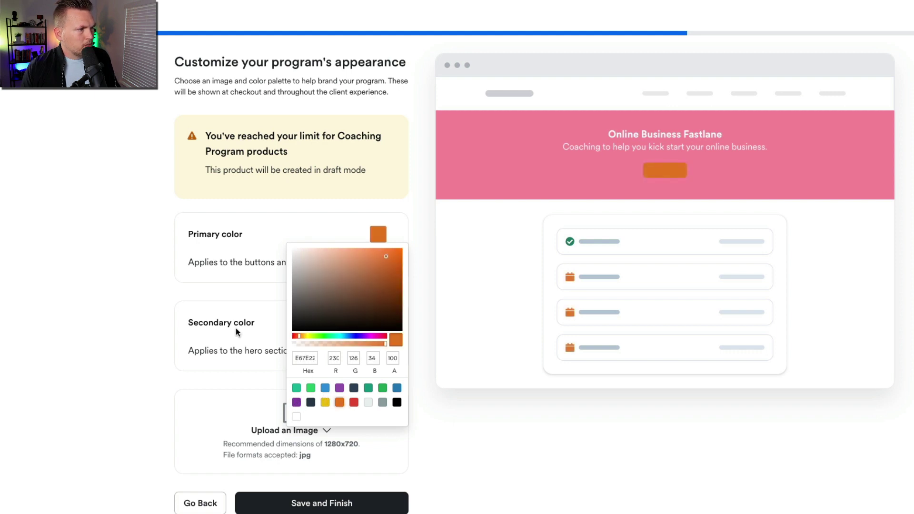
{"action": "left_click", "coordinate": [112, 288]}
{"action": "left_click", "coordinate": [386, 327]}
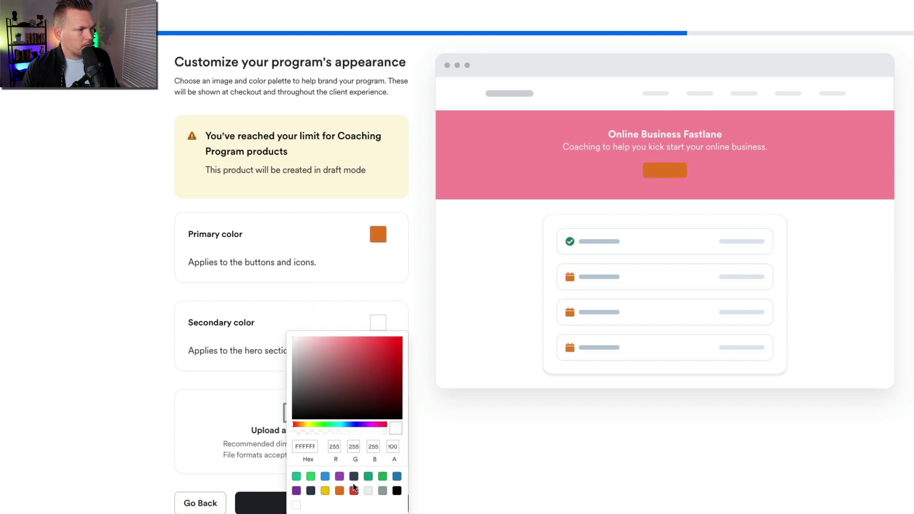
{"action": "left_click", "coordinate": [398, 477]}
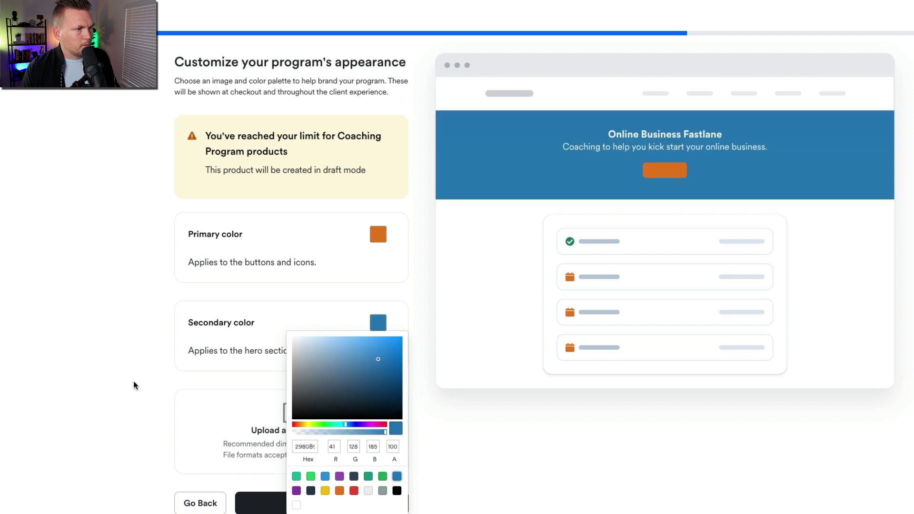
{"action": "left_click", "coordinate": [113, 356]}
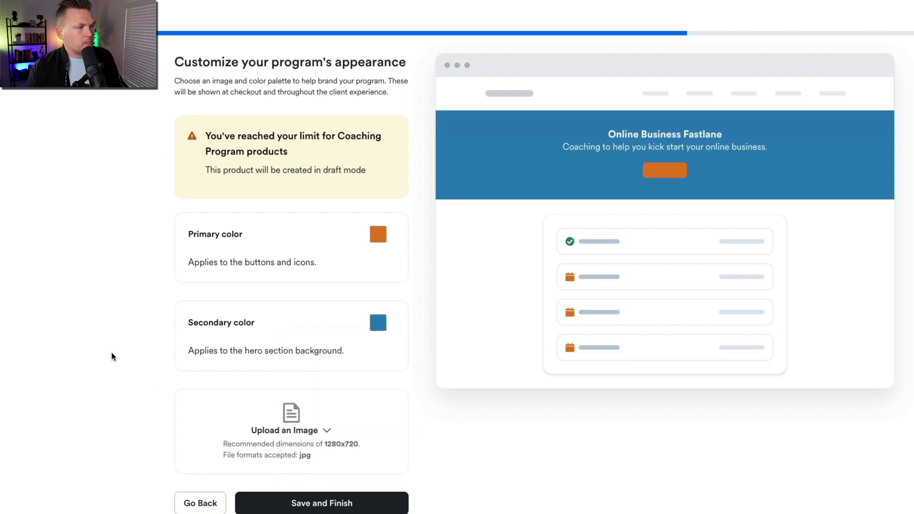
Upload the One-on-One Coaching image as the thumbnail and save the program
{"action": "scroll", "coordinate": [112, 355], "scroll_direction": "down", "scroll_amount": 1}
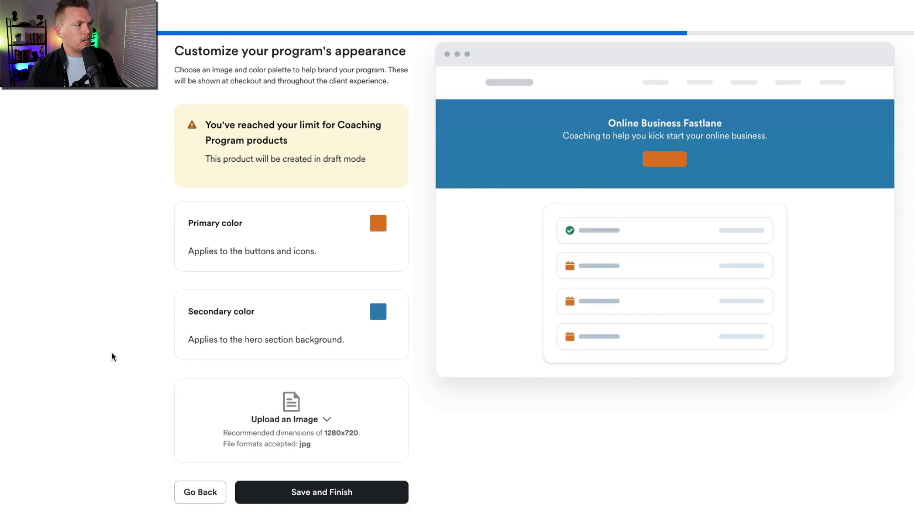
{"action": "left_click", "coordinate": [324, 423]}
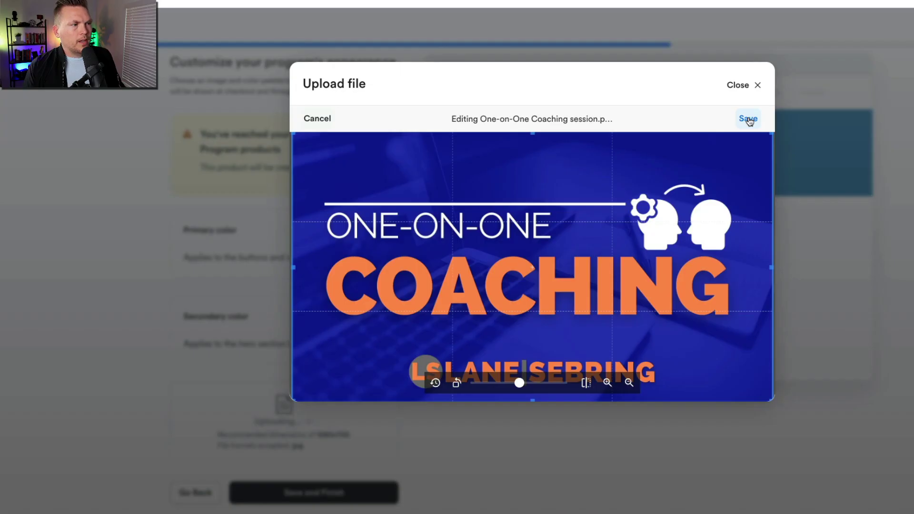
{"action": "left_click", "coordinate": [748, 119]}
{"action": "left_click", "coordinate": [336, 385]}
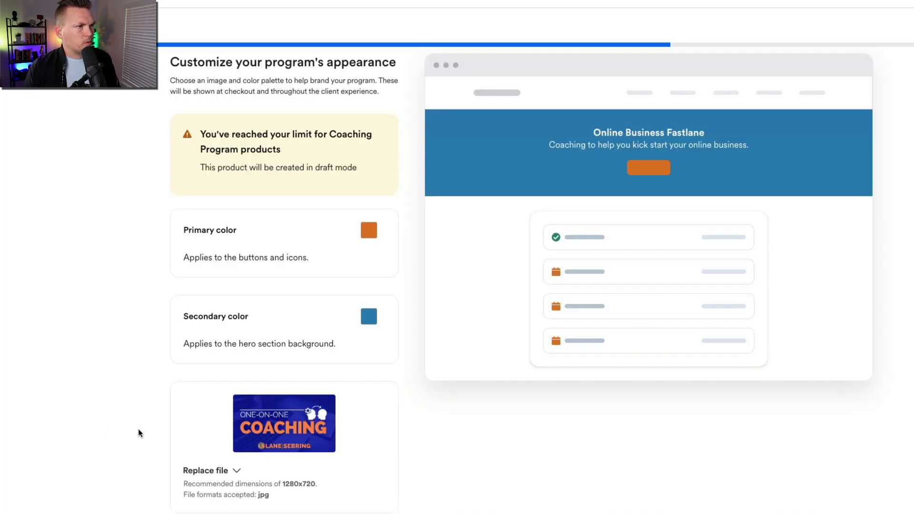
{"action": "scroll", "coordinate": [139, 433], "scroll_direction": "down", "scroll_amount": 1}
{"action": "left_click", "coordinate": [318, 496]}
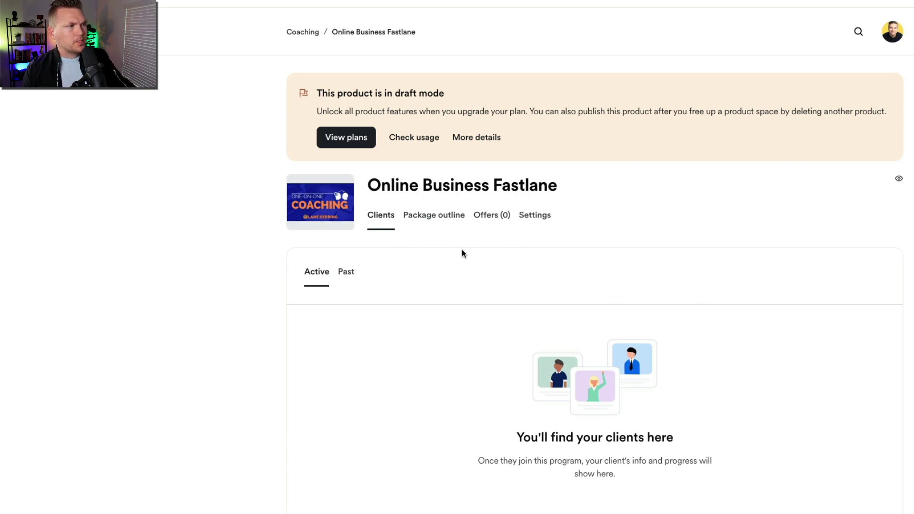
Show the Package outline listing the program's three sessions
{"action": "left_click", "coordinate": [448, 217]}
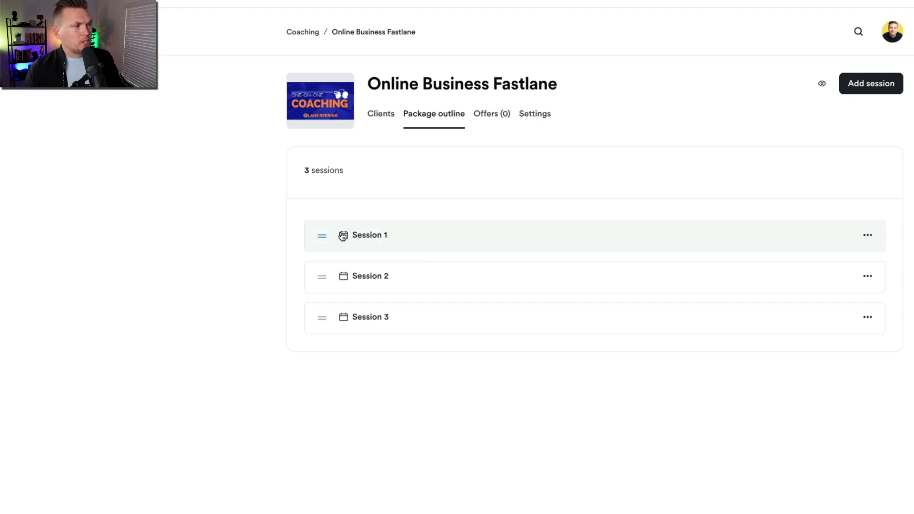
Rename Session 1 to 'Assessing your business'
{"action": "left_click", "coordinate": [368, 237]}
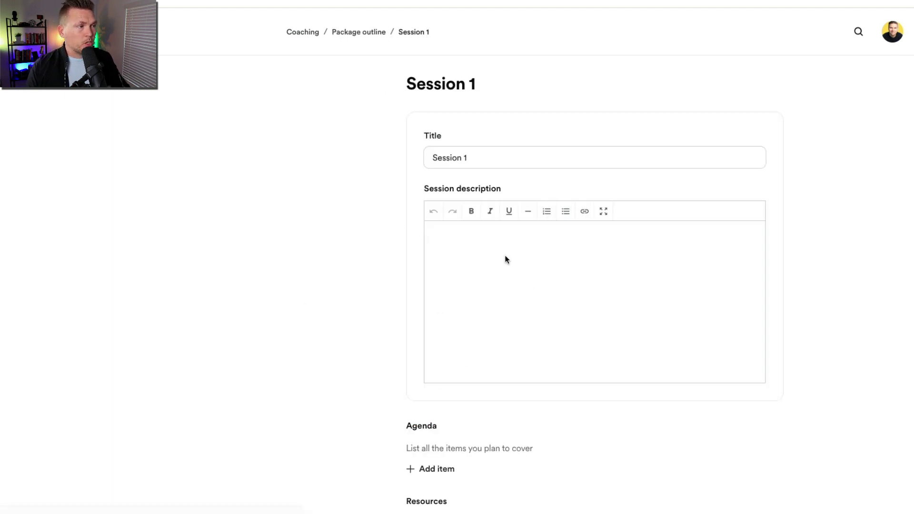
{"action": "left_click_drag", "start_coordinate": [485, 158], "coordinate": [332, 166]}
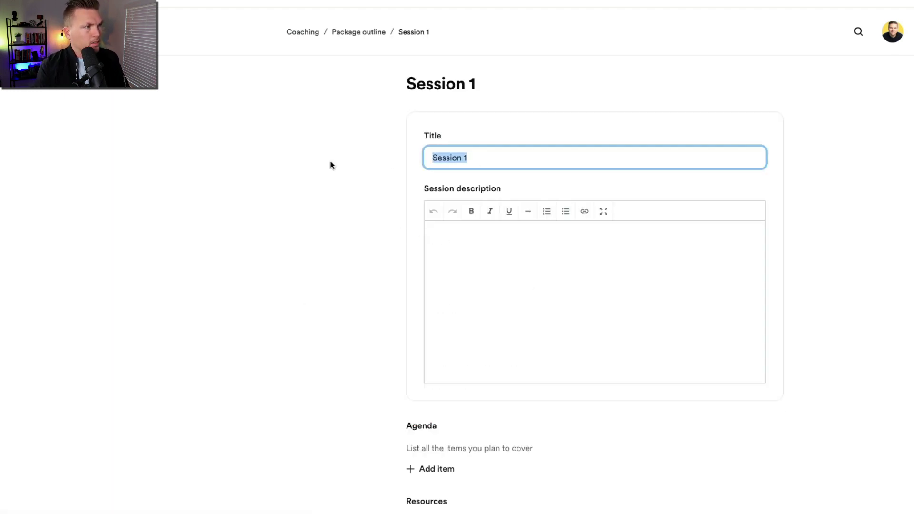
{"action": "type", "text": "Orient"}
{"action": "key", "text": "BackSpace"}
{"action": "key", "text": "BackSpace"}
{"action": "key", "text": "BackSpace"}
{"action": "key", "text": "BackSpace"}
{"action": "key", "text": "BackSpace"}
{"action": "key", "text": "BackSpace"}
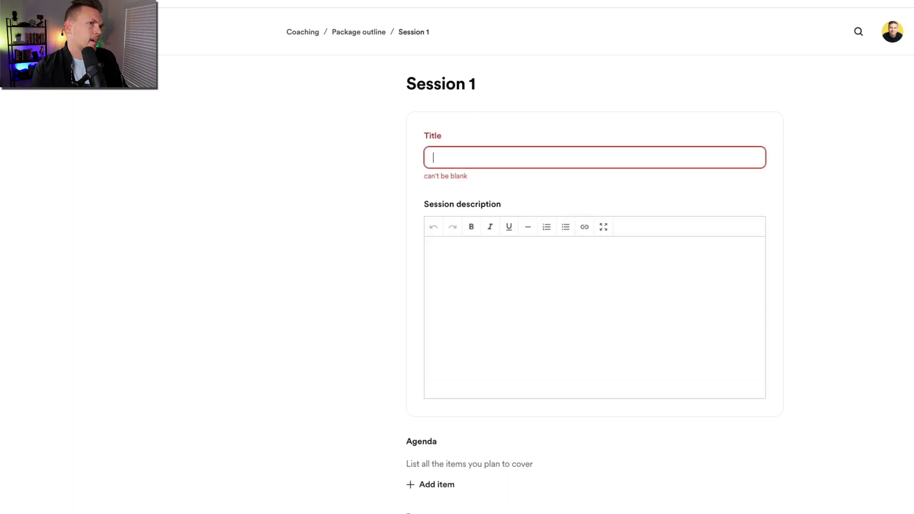
{"action": "type", "text": "Assessing"}
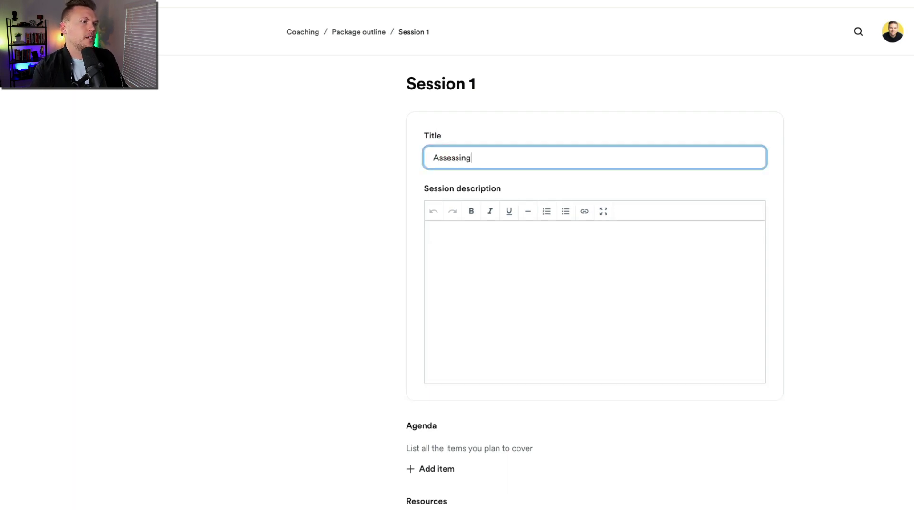
{"action": "type", "text": " your business"}
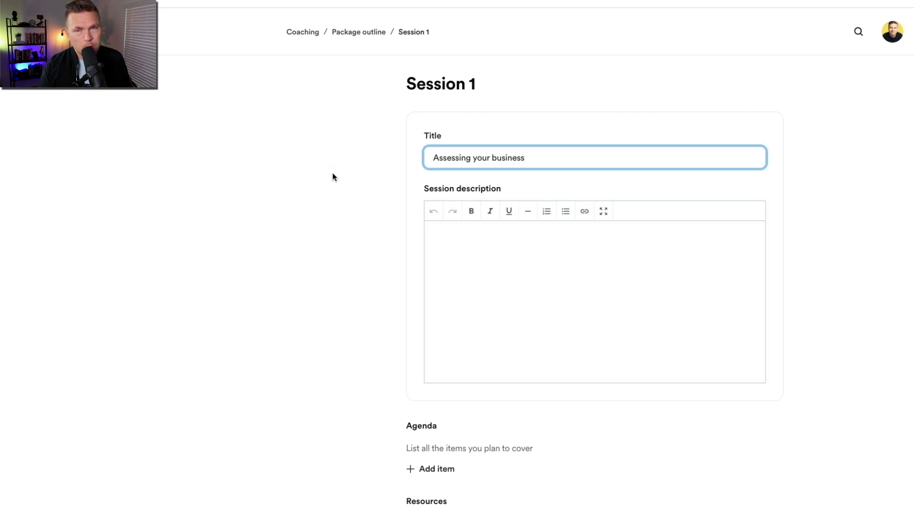
{"action": "left_click", "coordinate": [461, 233]}
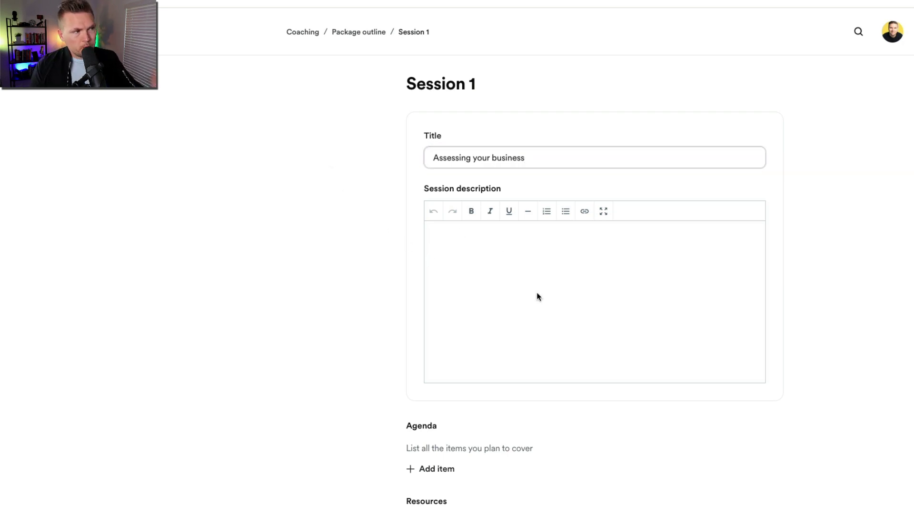
Add the agenda items 'Introduction' and 'Hot seats' to Session 1
{"action": "scroll", "coordinate": [541, 306], "scroll_direction": "down", "scroll_amount": 2}
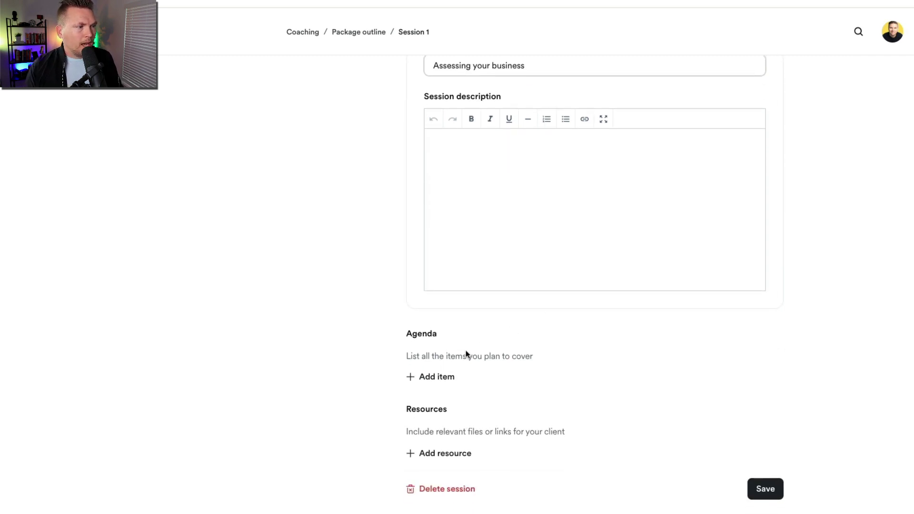
{"action": "left_click", "coordinate": [422, 377]}
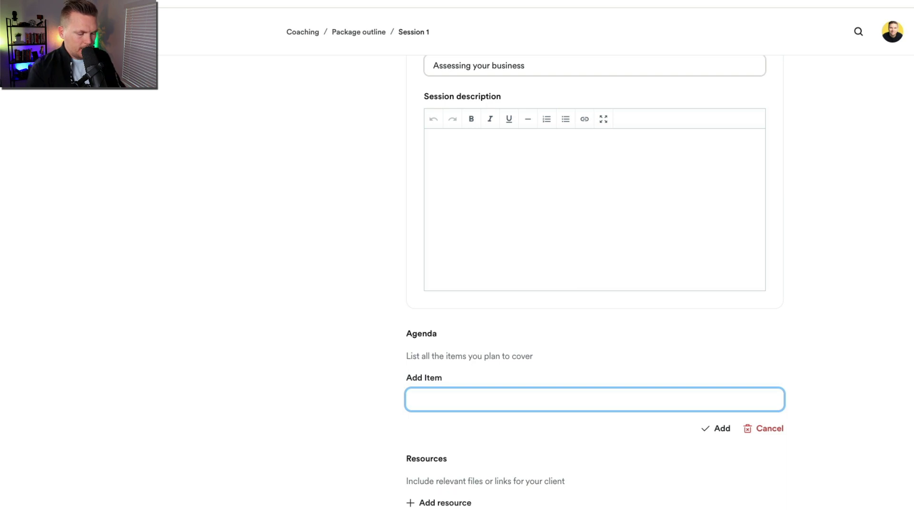
{"action": "type", "text": "Introduction"}
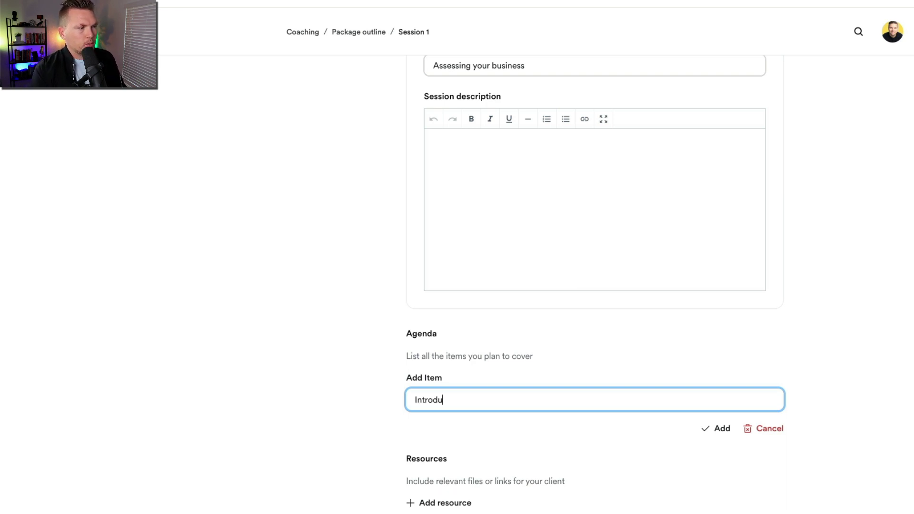
{"action": "key", "text": "Return"}
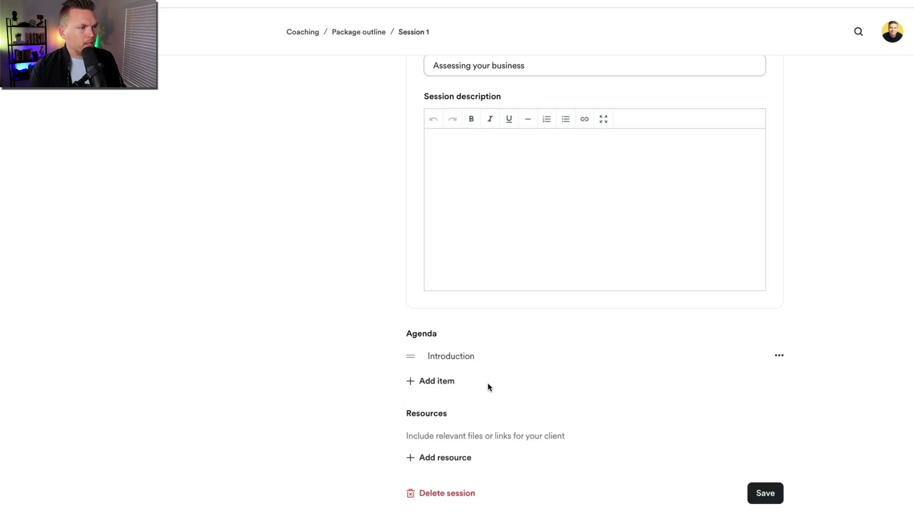
{"action": "left_click", "coordinate": [438, 382]}
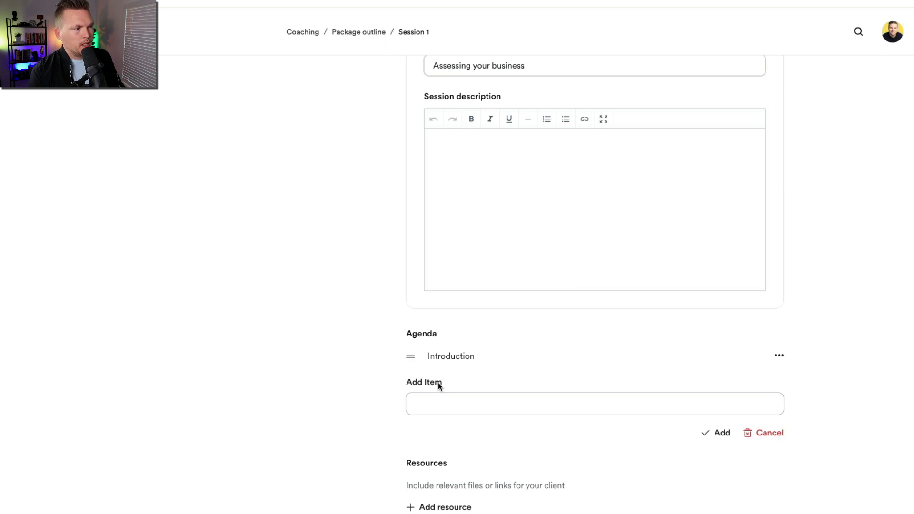
{"action": "type", "text": "t seats"}
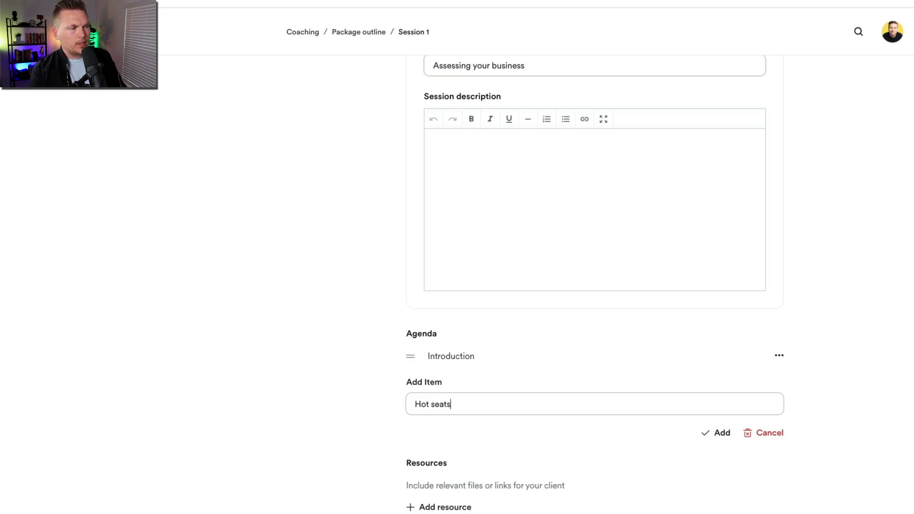
{"action": "key", "text": "Return"}
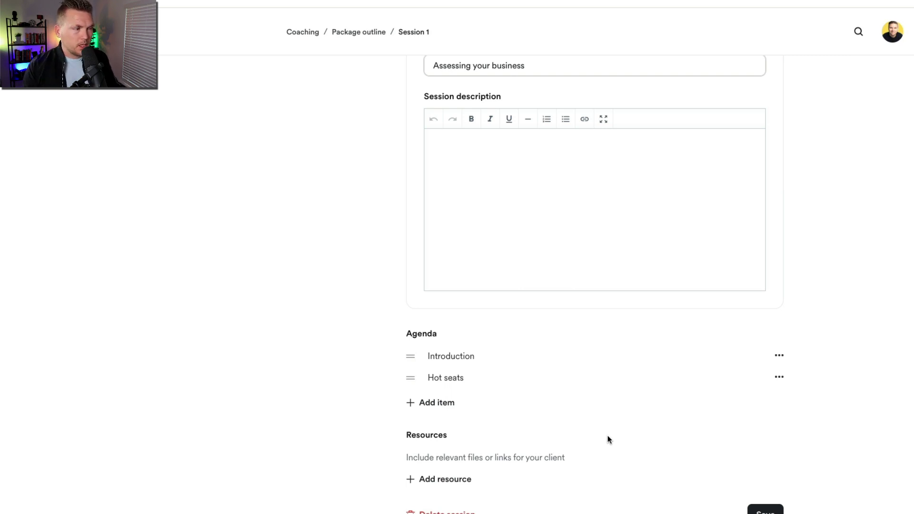
{"action": "scroll", "coordinate": [555, 458], "scroll_direction": "down", "scroll_amount": 1}
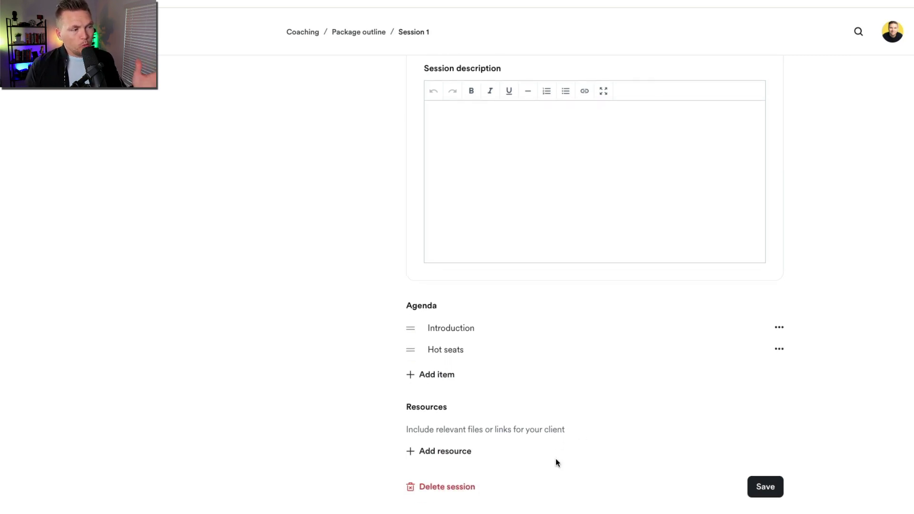
Check the File and Link resource options, then save Session 1
{"action": "left_click", "coordinate": [447, 456]}
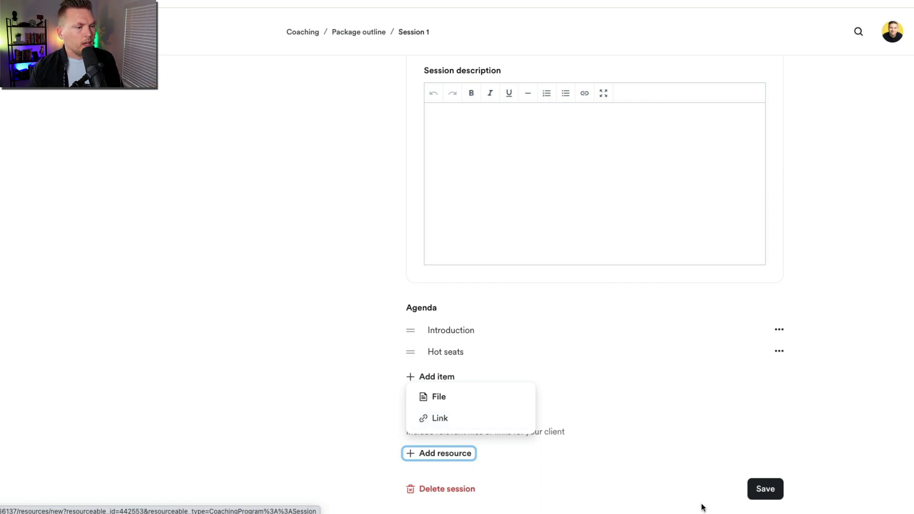
{"action": "left_click", "coordinate": [765, 492]}
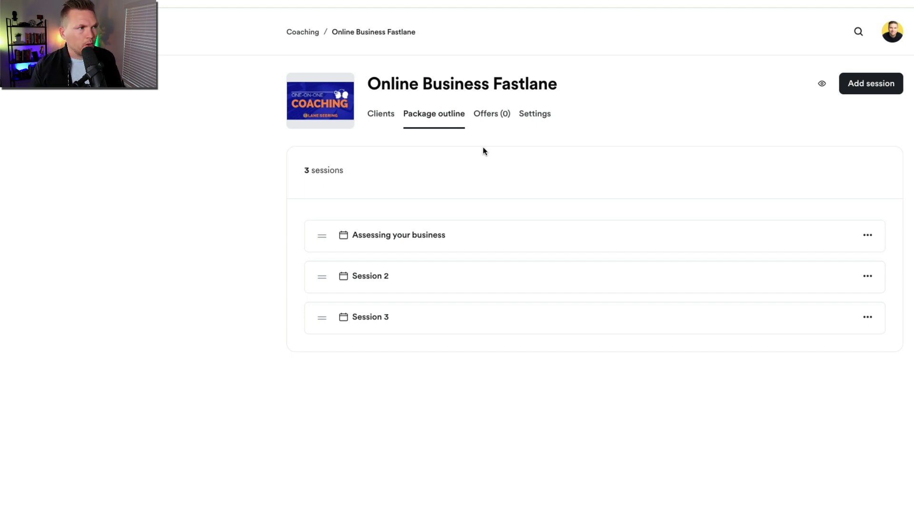
Review the Calendly scheduling settings, then check the Past and Active client lists
{"action": "left_click", "coordinate": [535, 114]}
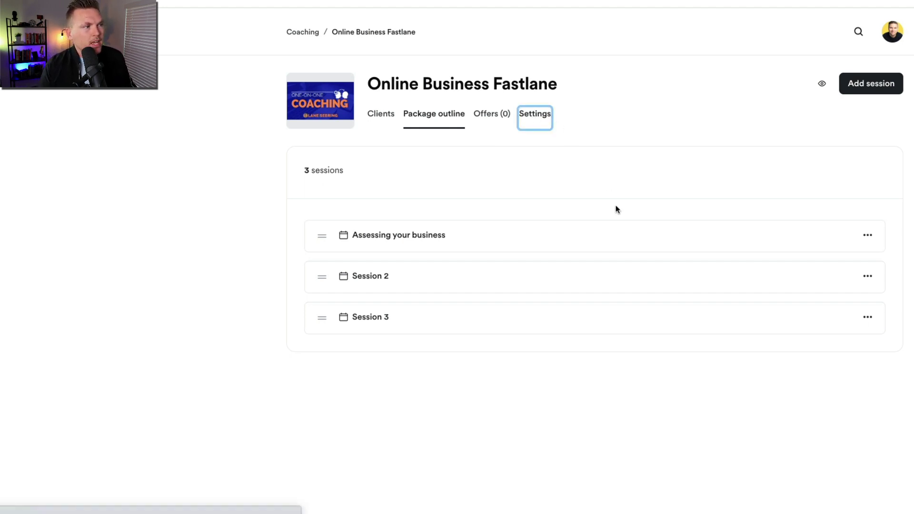
{"action": "scroll", "coordinate": [877, 349], "scroll_direction": "down", "scroll_amount": 10}
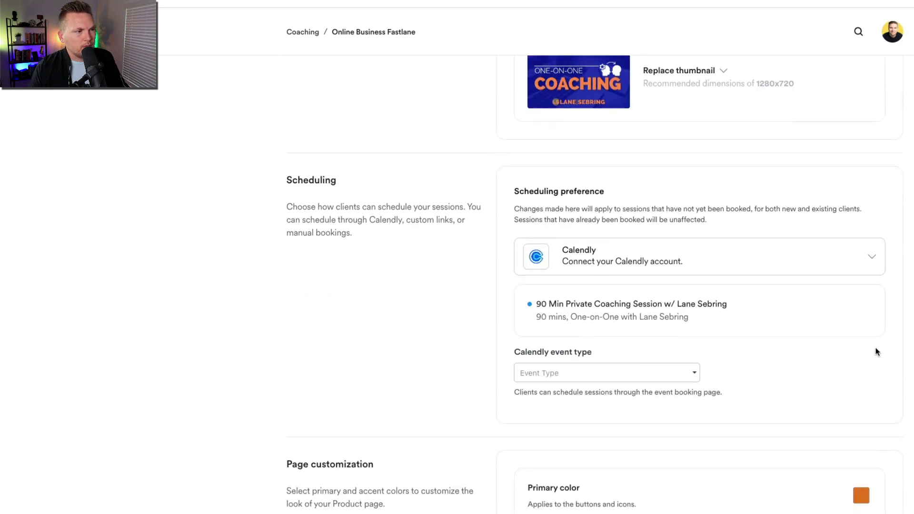
{"action": "scroll", "coordinate": [876, 350], "scroll_direction": "up", "scroll_amount": 10}
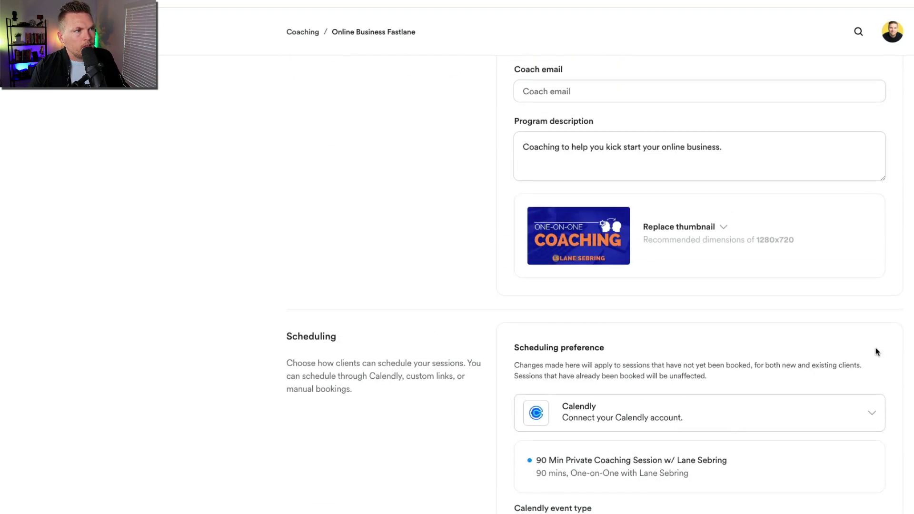
{"action": "left_click", "coordinate": [372, 115]}
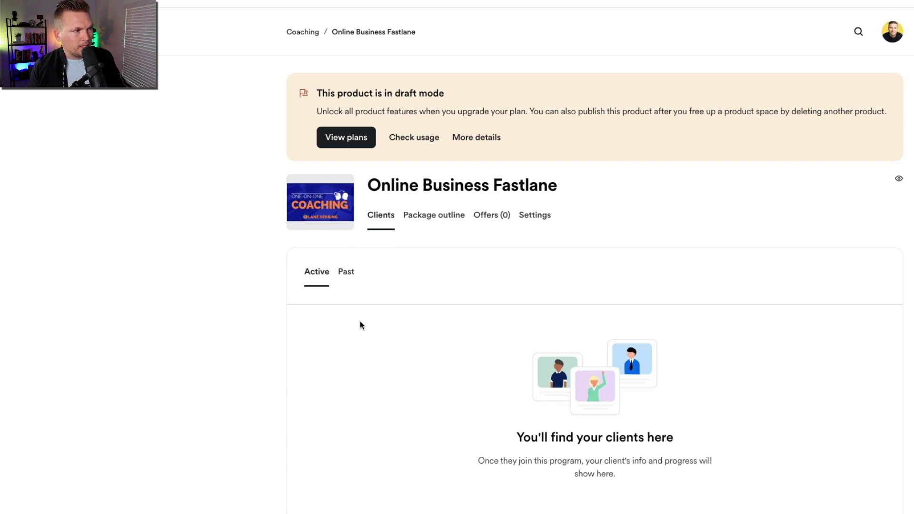
{"action": "left_click", "coordinate": [346, 273]}
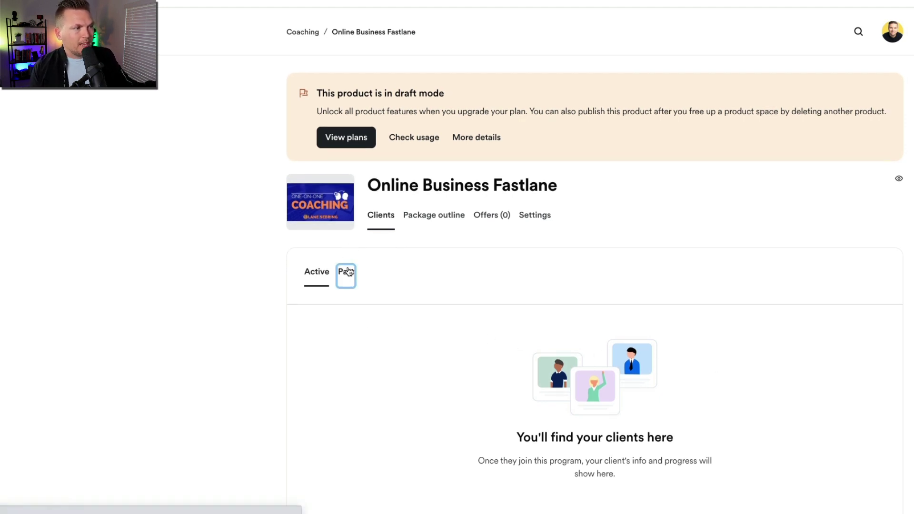
{"action": "left_click", "coordinate": [309, 273]}
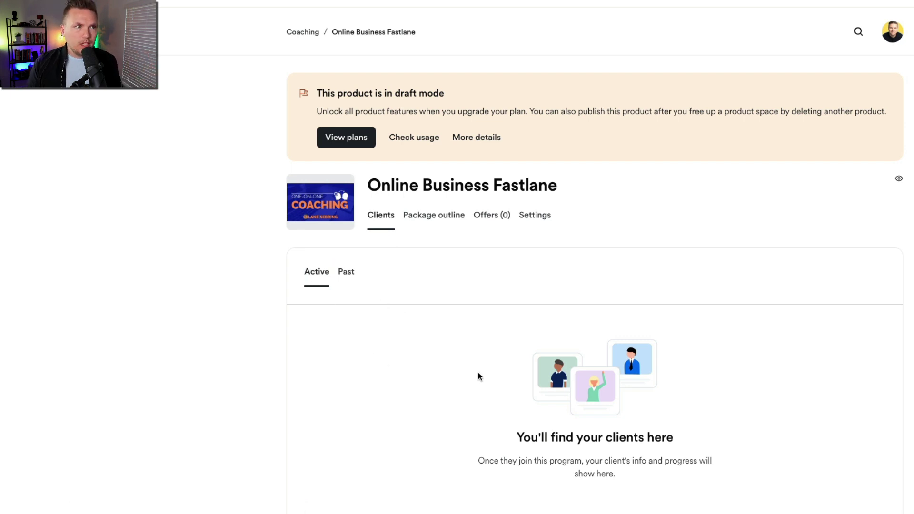